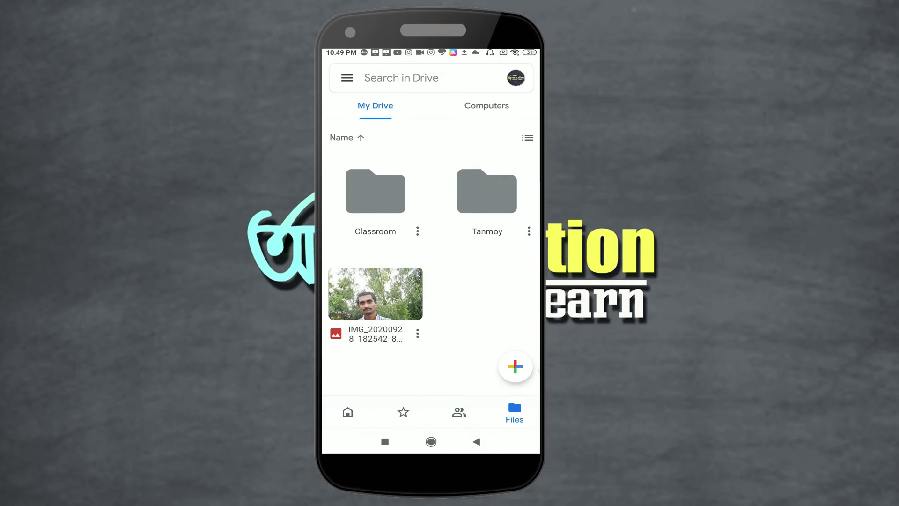
Open the personal folder in My Drive and confirm it is empty
click(487, 192)
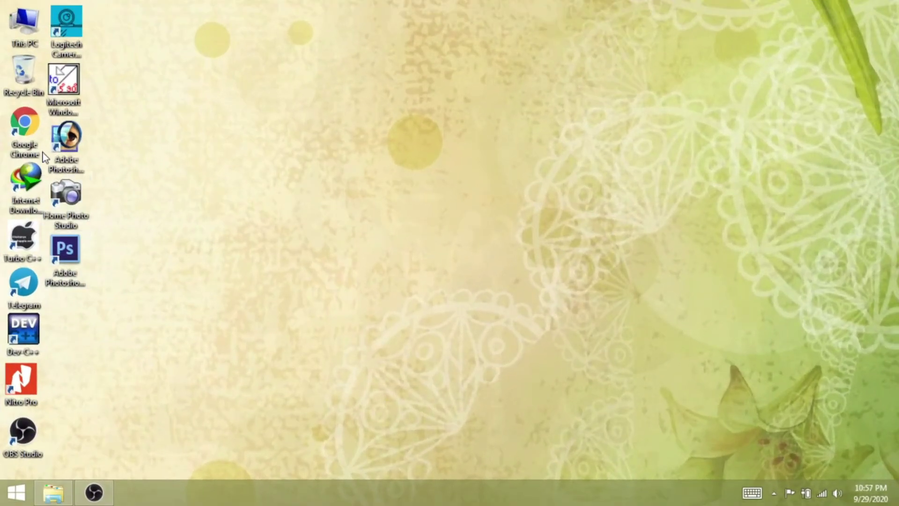
Launch Chrome and go to Google Drive's My Drive page via the 'drive' suggestion
double_click(39, 148)
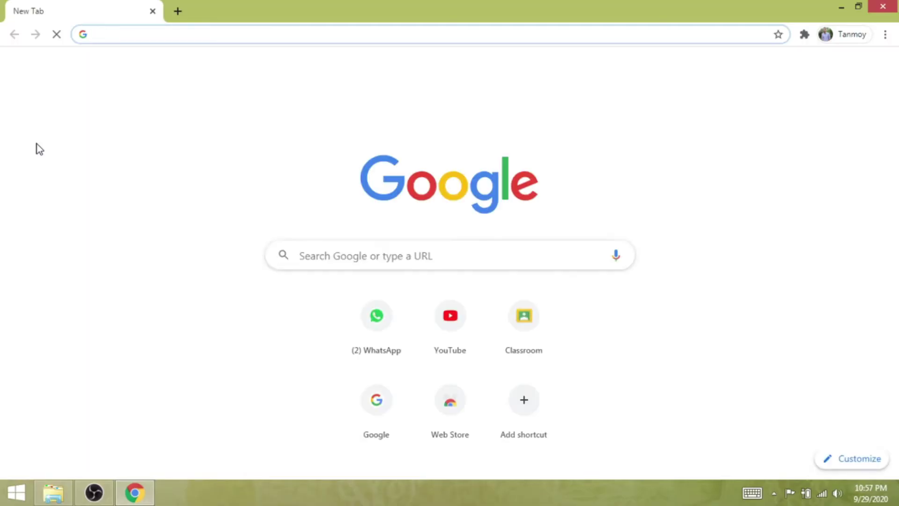
text(drive)
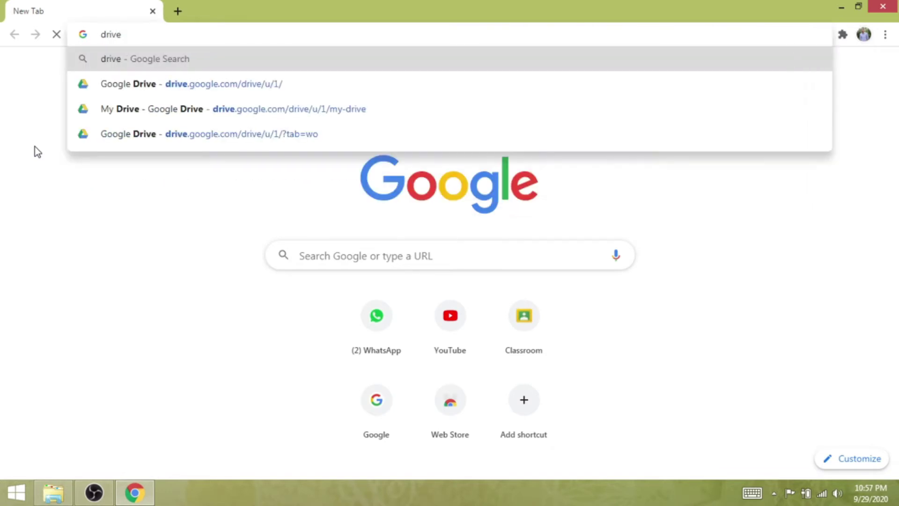
key(Down)
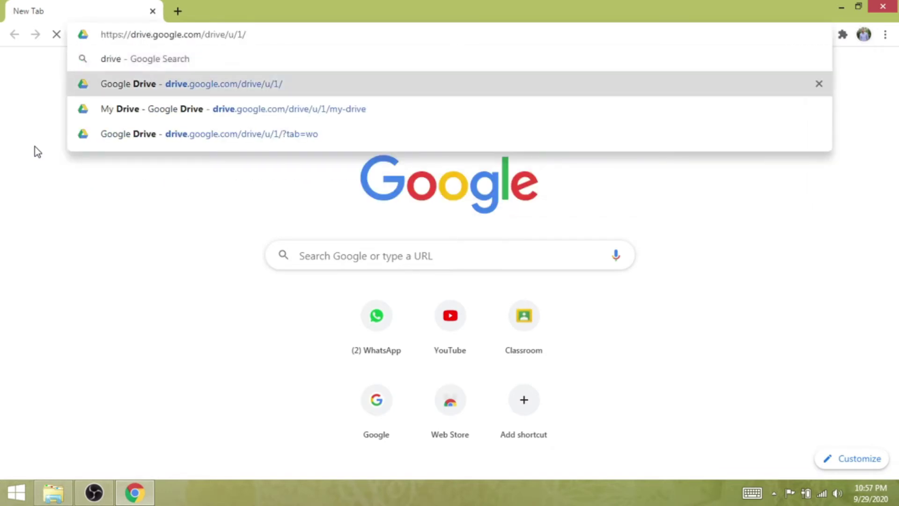
key(Return)
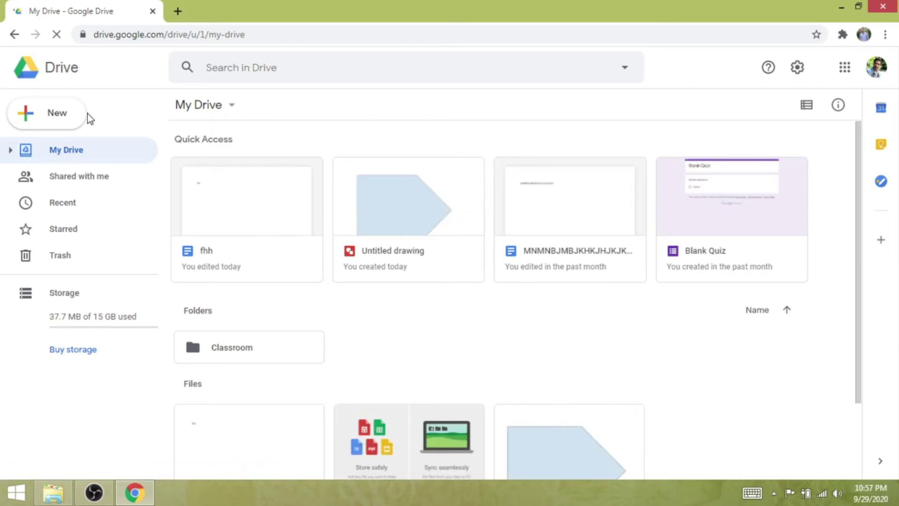
Upload Untitled-1 copy.jpg from the Desktop to My Drive with New > File upload
click(49, 122)
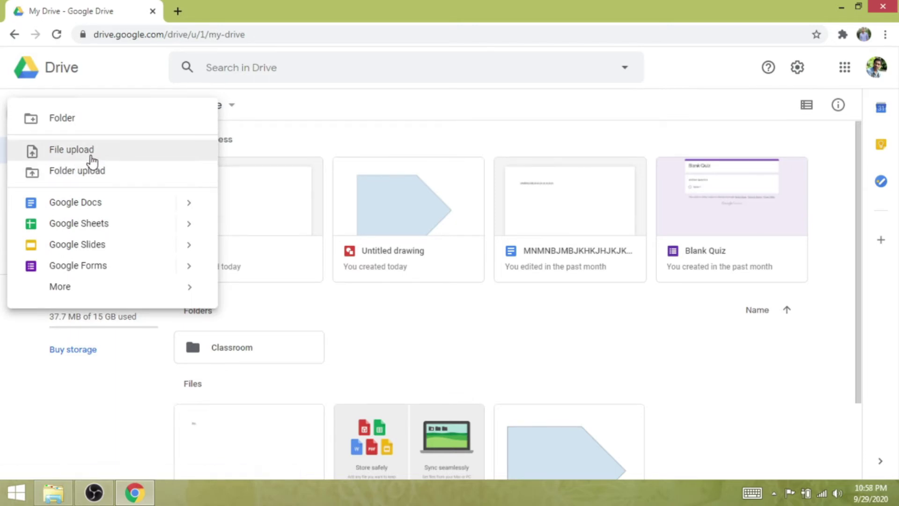
click(134, 491)
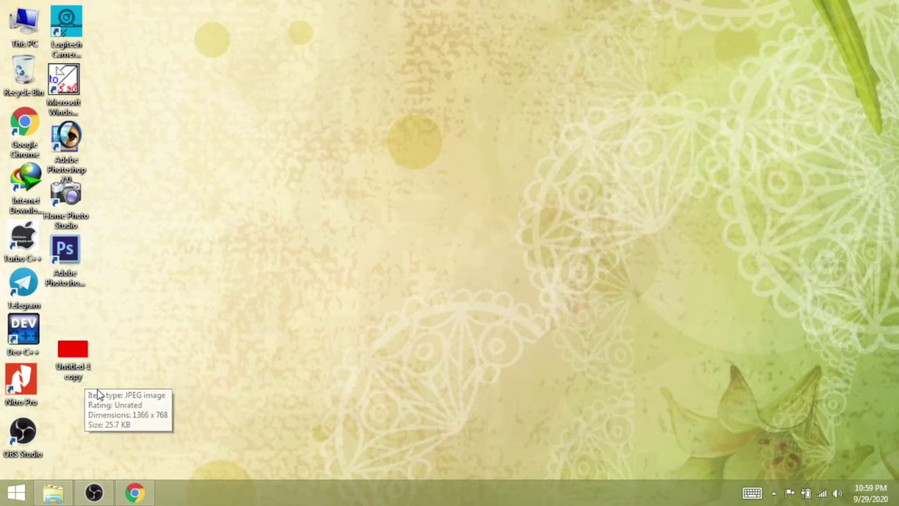
click(134, 491)
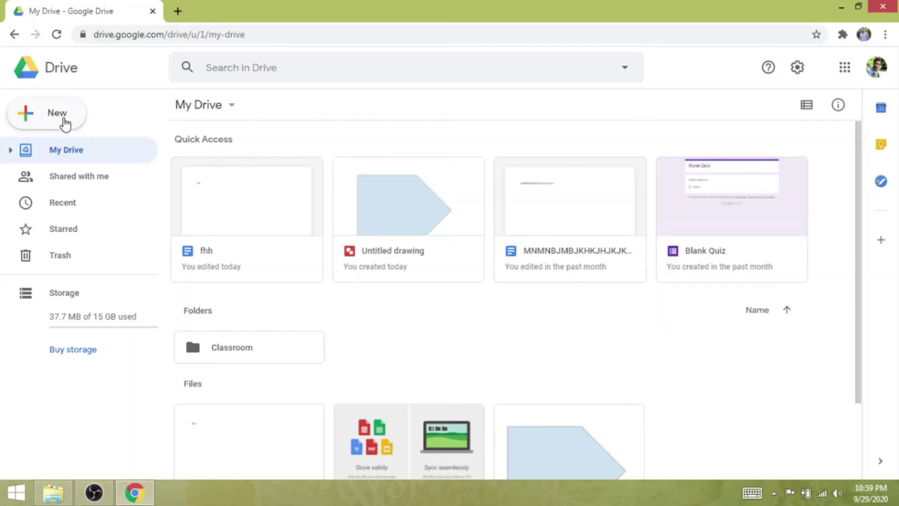
click(64, 124)
click(69, 149)
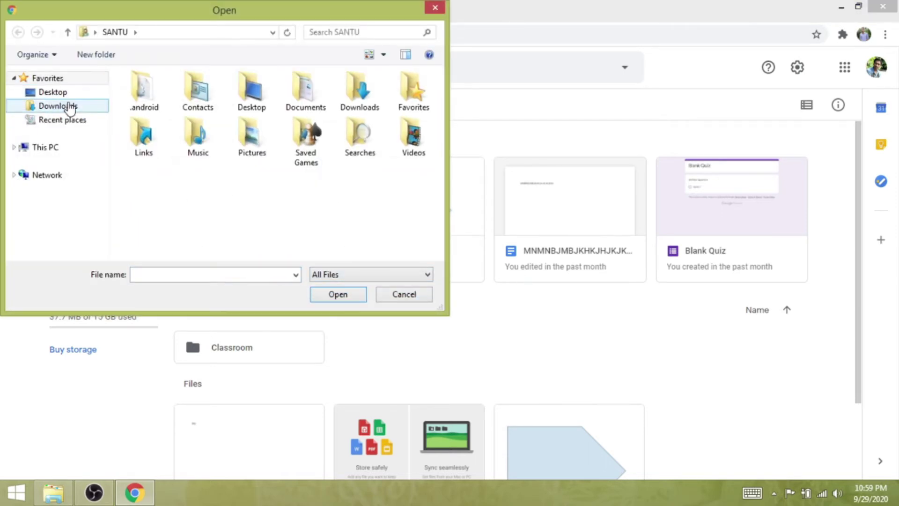
click(69, 107)
click(69, 94)
scroll(372, 207, down, 5)
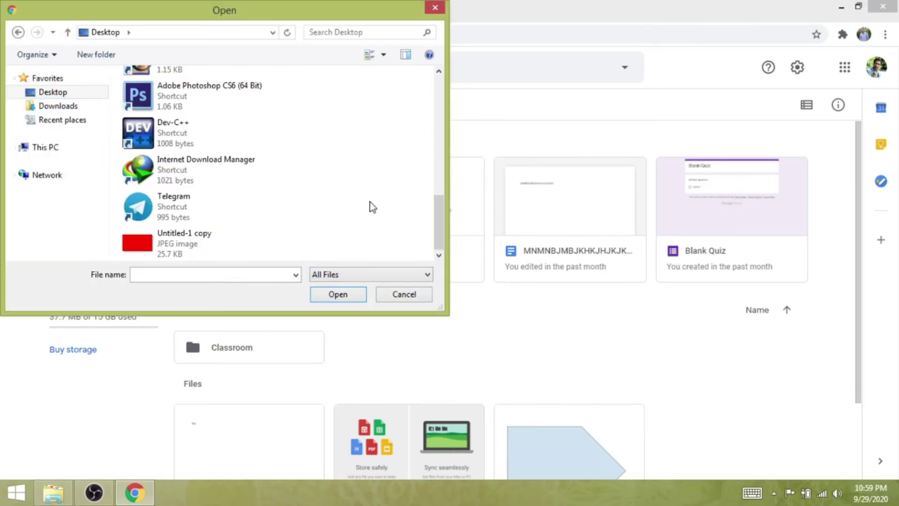
click(162, 245)
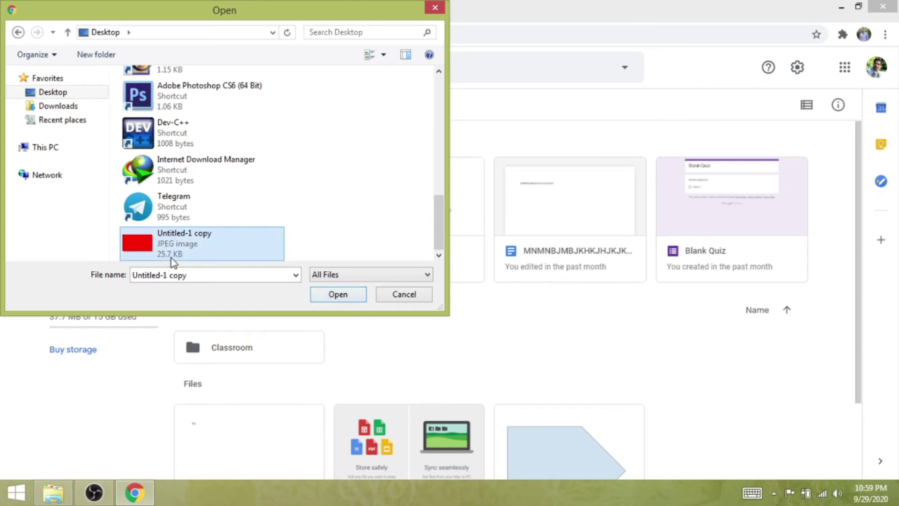
click(338, 294)
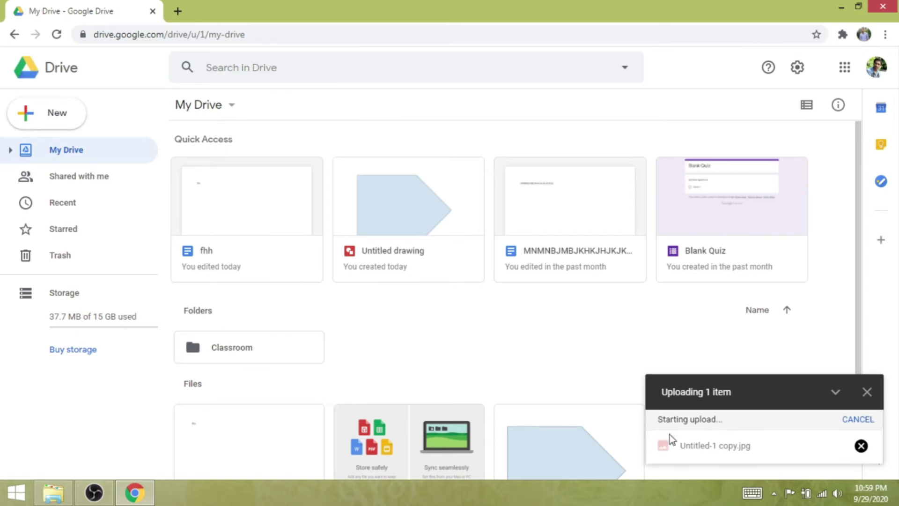
Dismiss the upload-complete notice and reload My Drive so Untitled-1 copy.jpg shows
mouse_move(696, 461)
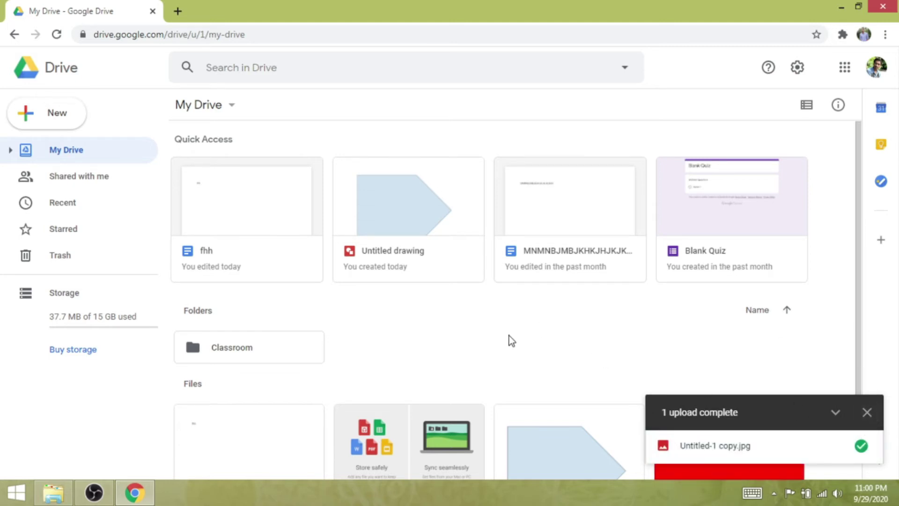
click(866, 412)
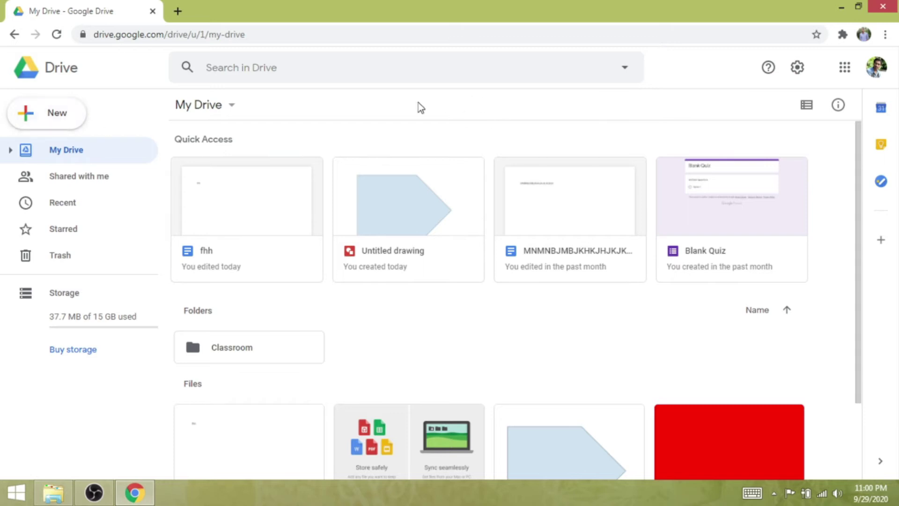
click(449, 34)
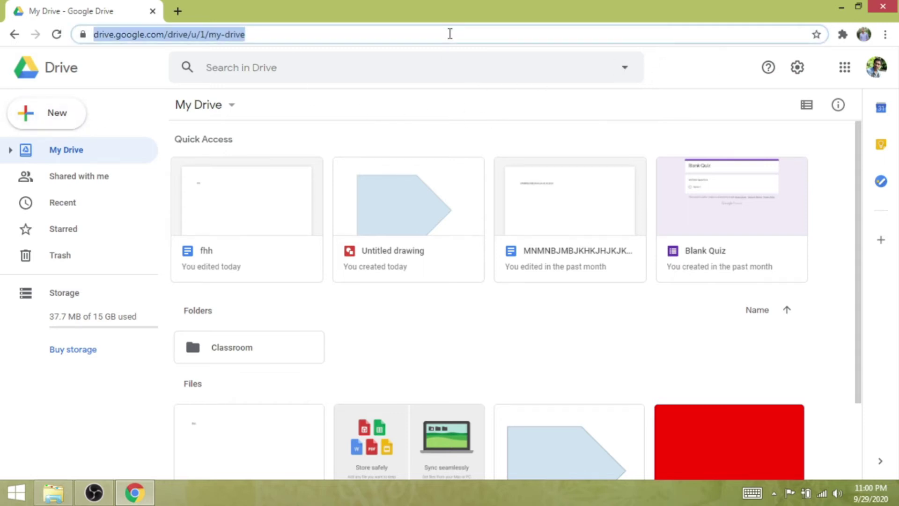
key(Return)
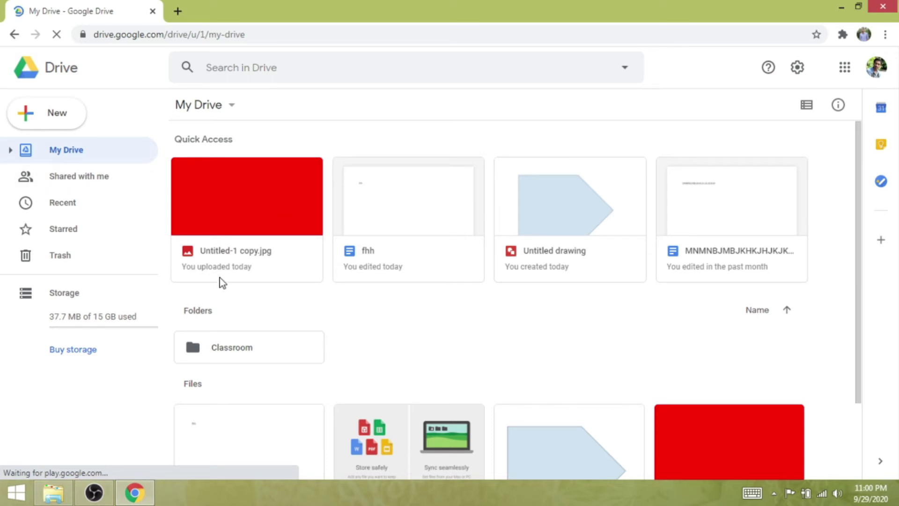
Get the sharing link for Untitled-1 copy.jpg and copy it
right_click(261, 211)
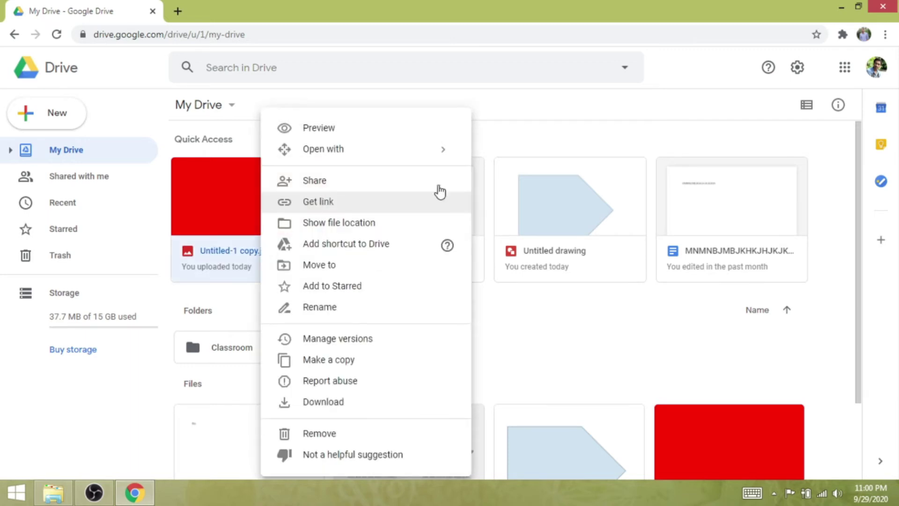
click(344, 211)
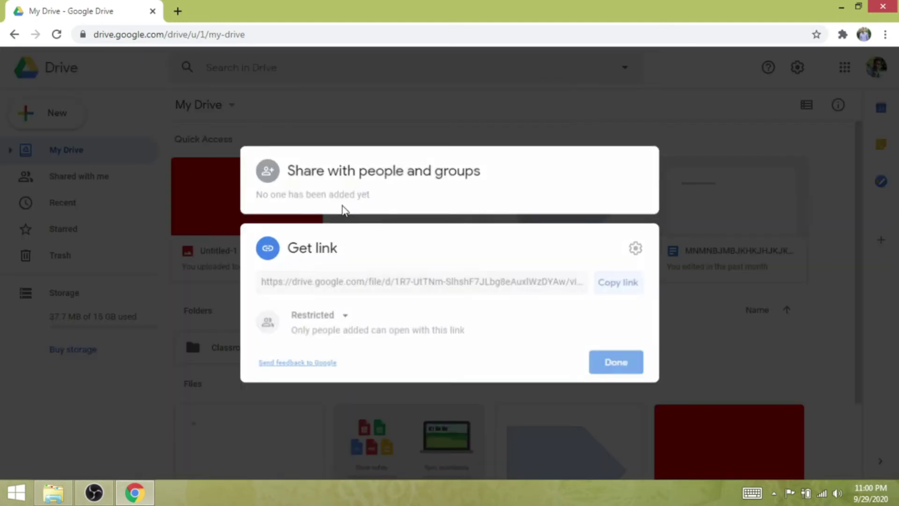
click(453, 291)
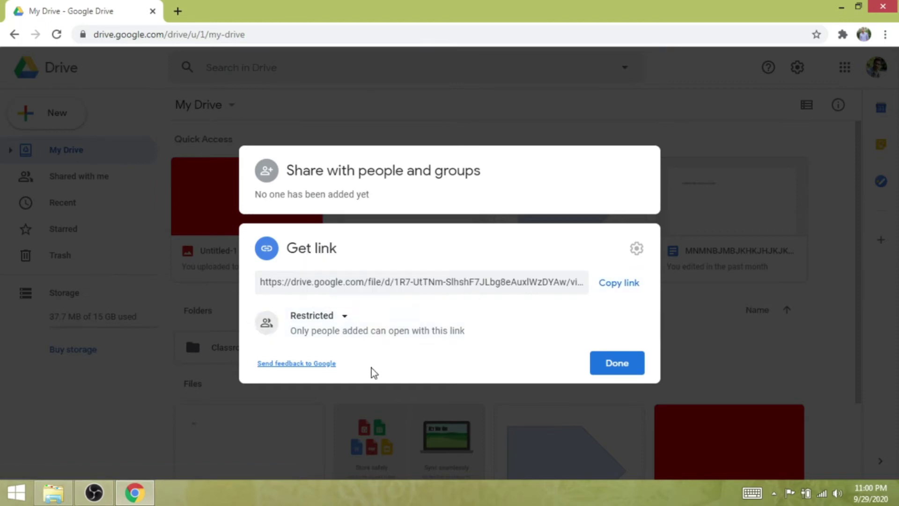
click(621, 284)
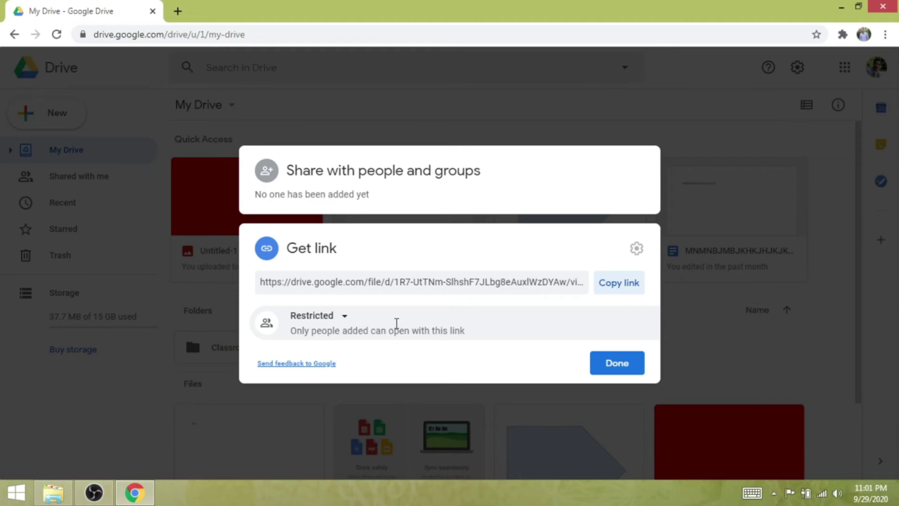
Set the image's link access to Anyone with the link, Viewer, and copy the link again
click(345, 316)
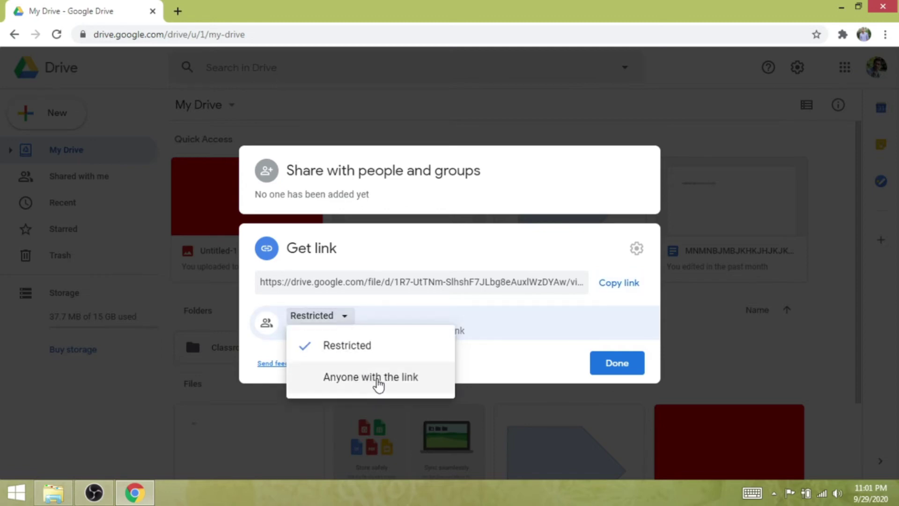
click(390, 380)
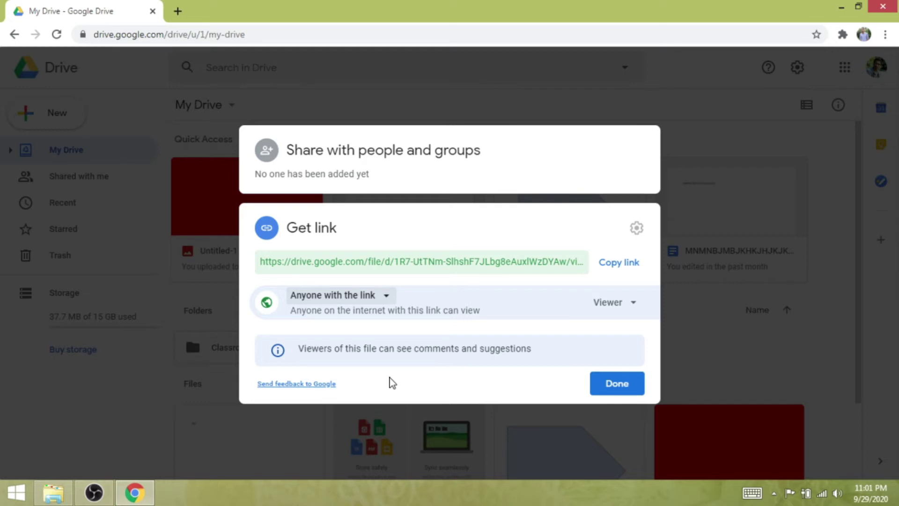
click(616, 264)
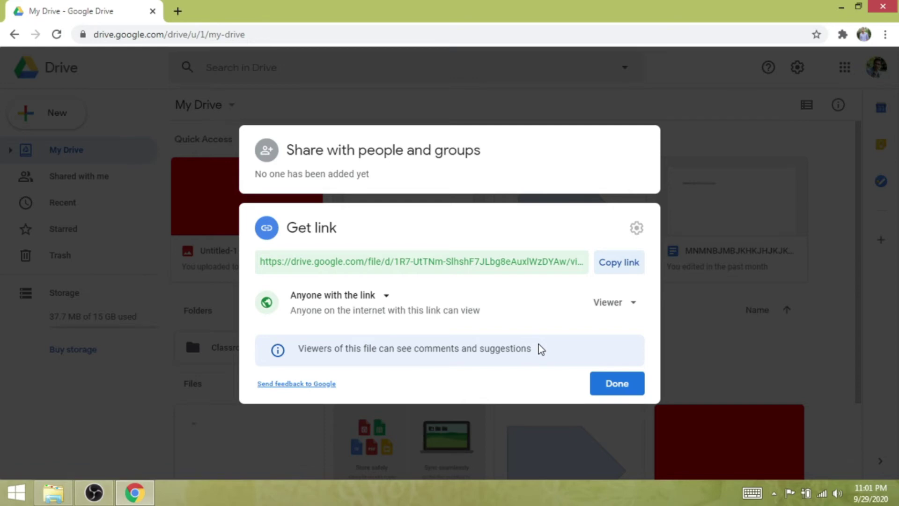
Change Untitled-1 copy.jpg's link access back to Restricted and click Done
click(725, 346)
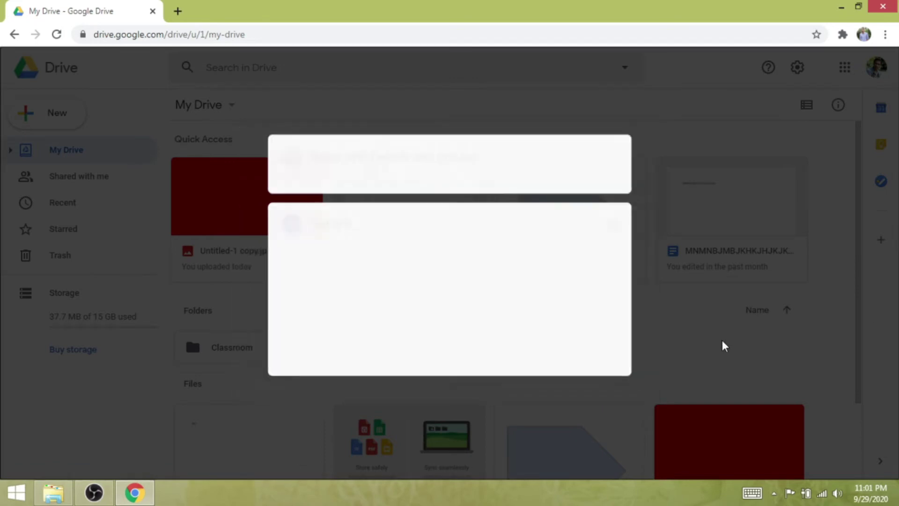
right_click(264, 212)
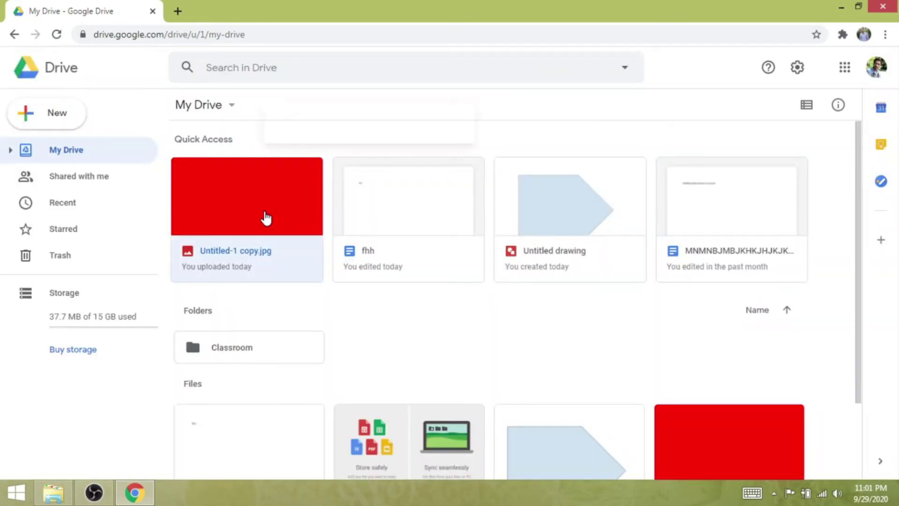
click(321, 207)
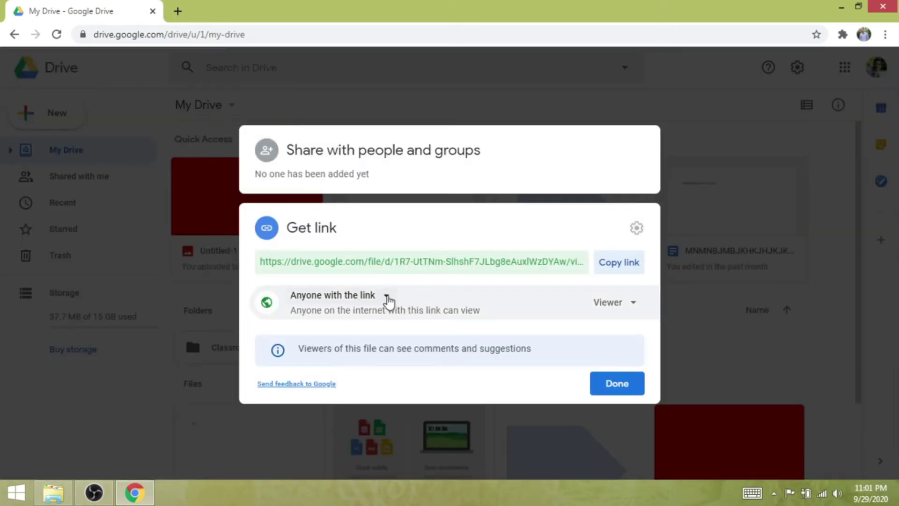
click(386, 297)
click(372, 322)
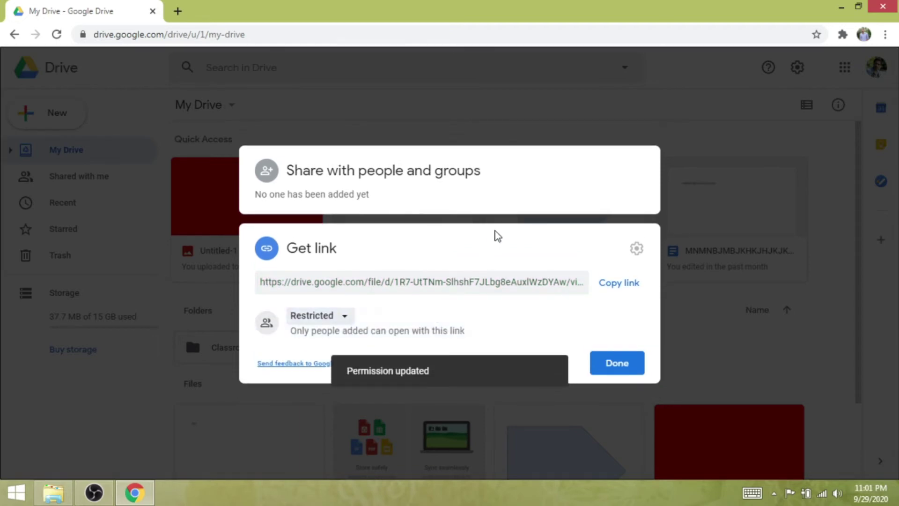
click(609, 364)
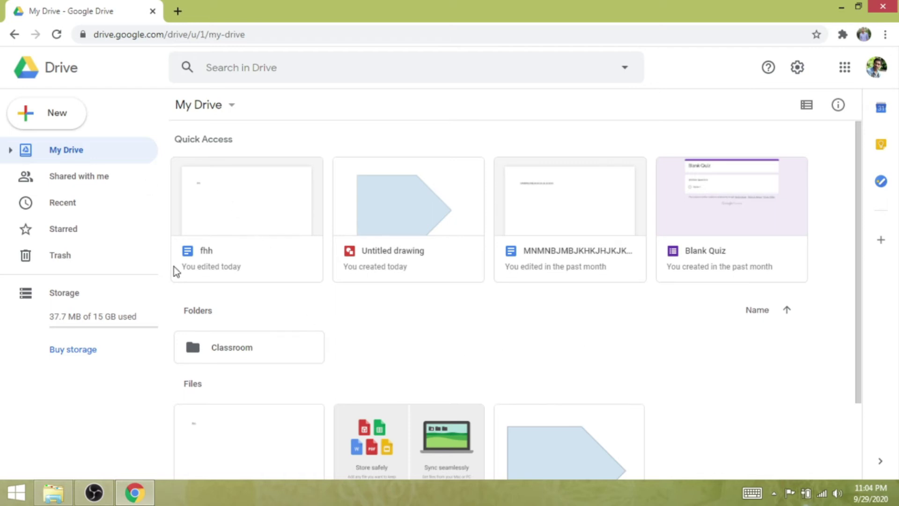
Create a blank Google Docs document from Drive's New menu
click(56, 120)
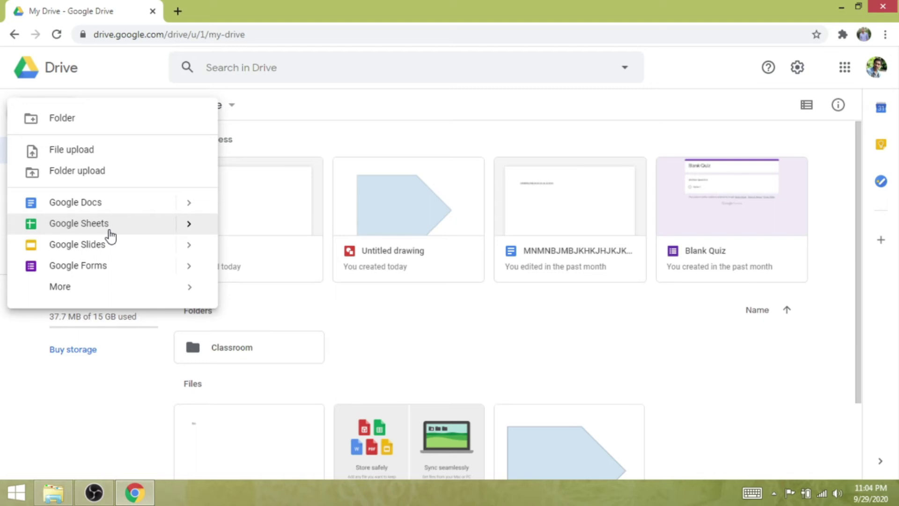
click(111, 209)
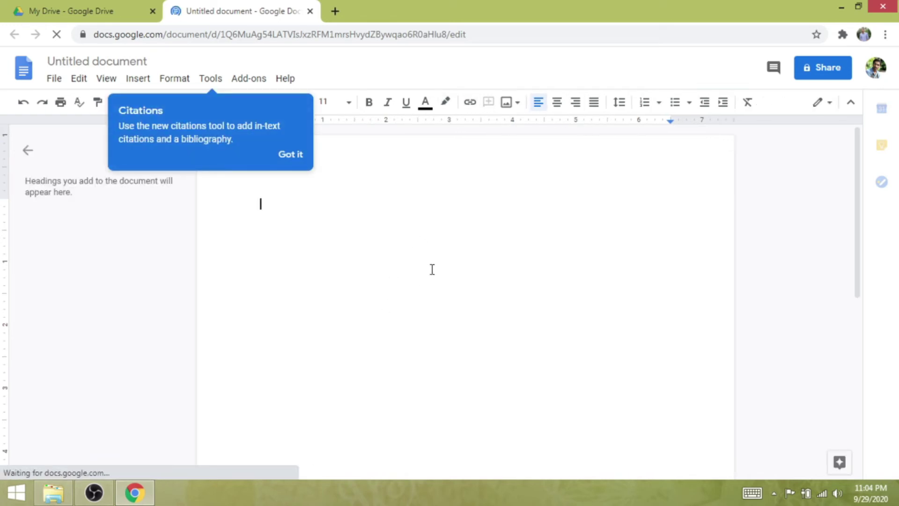
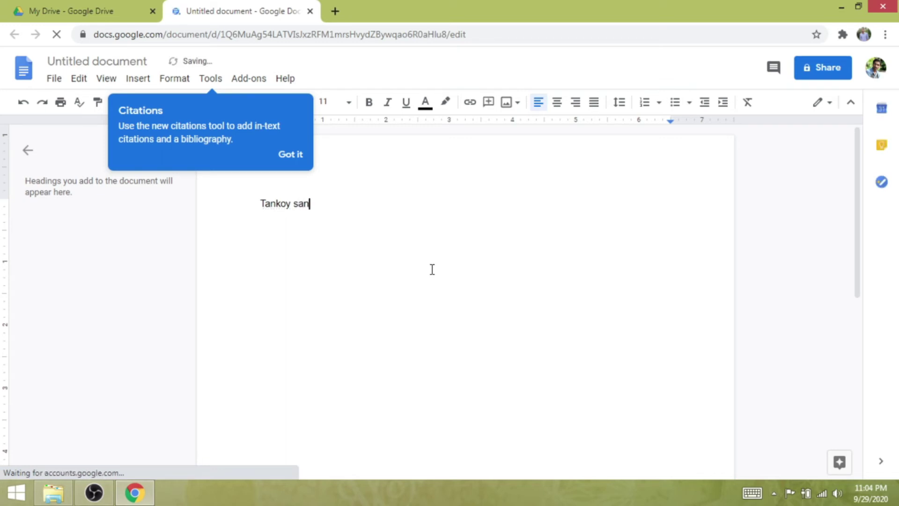
Type the person's full name and town, dismiss the Citations tip, and retype the name correctly
text(olaghs)
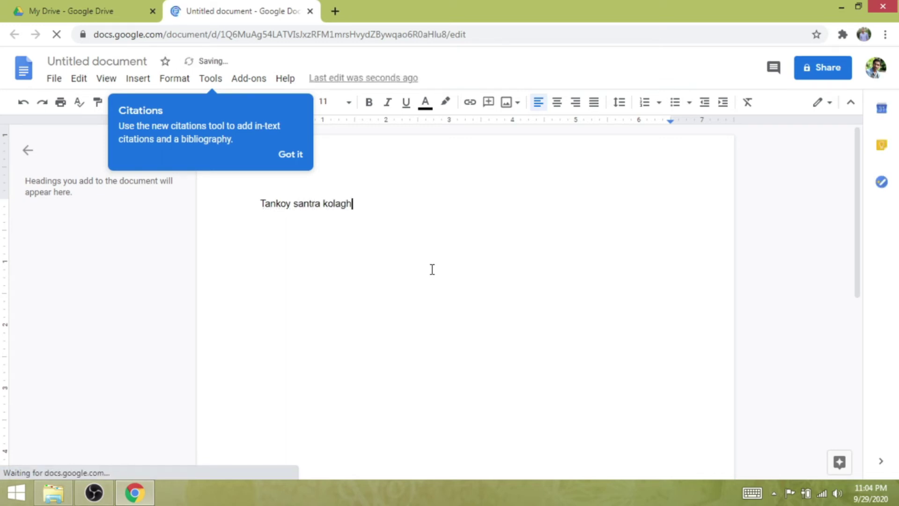
key(BackSpace)
key(BackSpace)
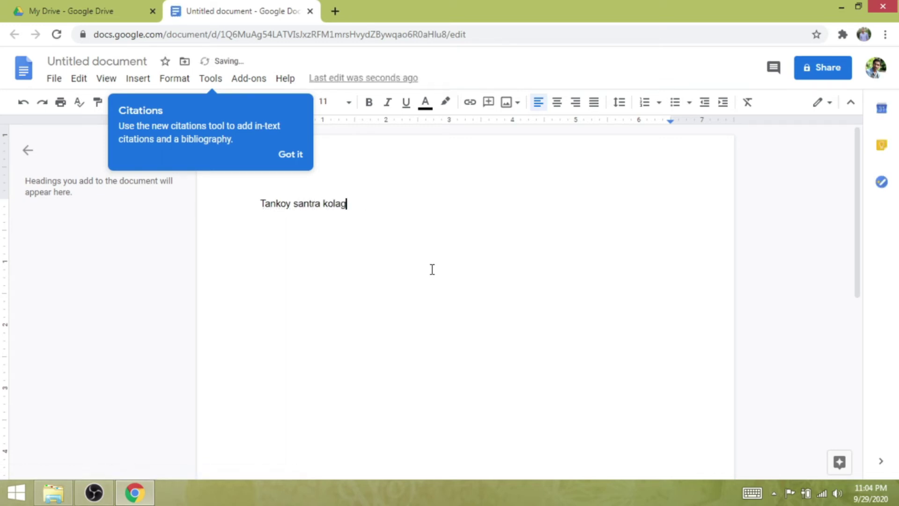
text(at)
key(Return)
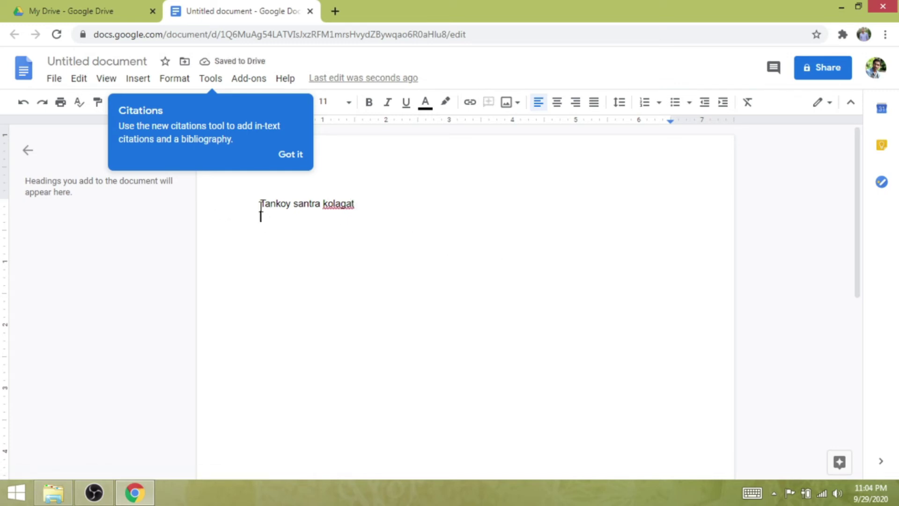
click(298, 154)
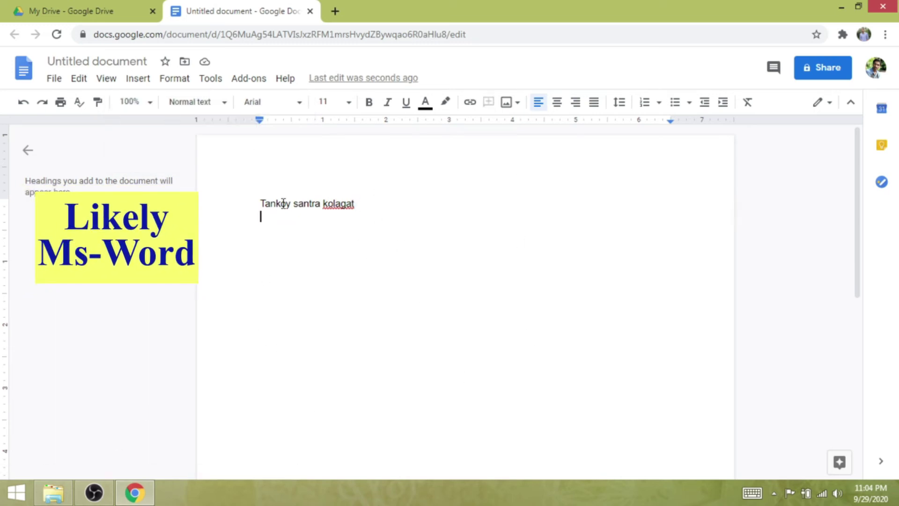
click(261, 204)
key(ctrl+a)
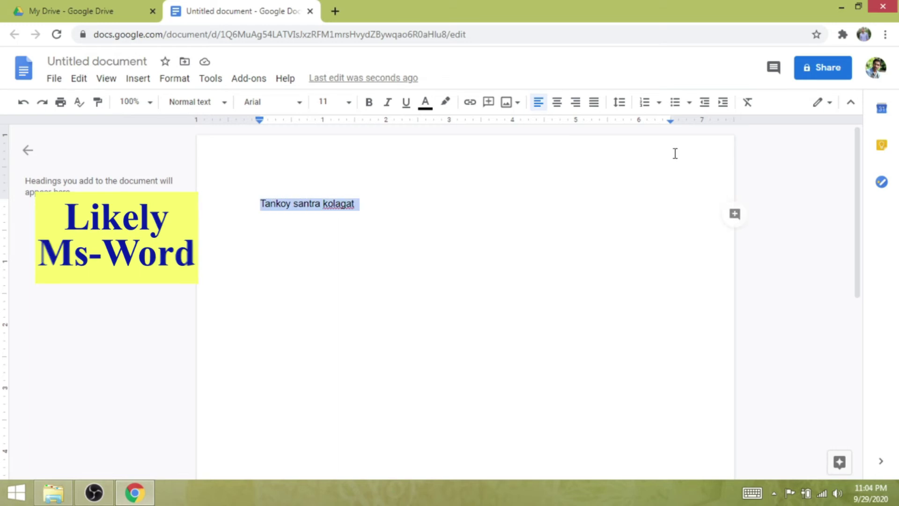
text(tanmoy)
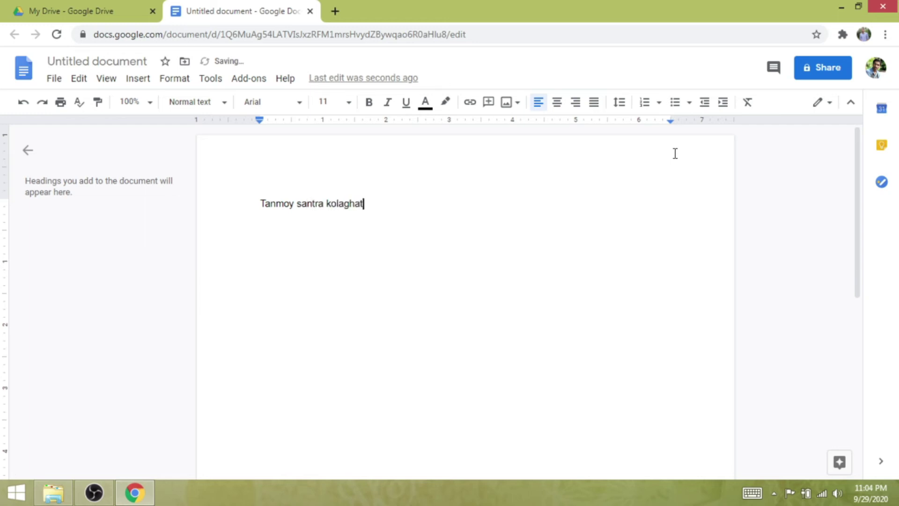
Make the name line bold at 96 point size
triple_click(389, 193)
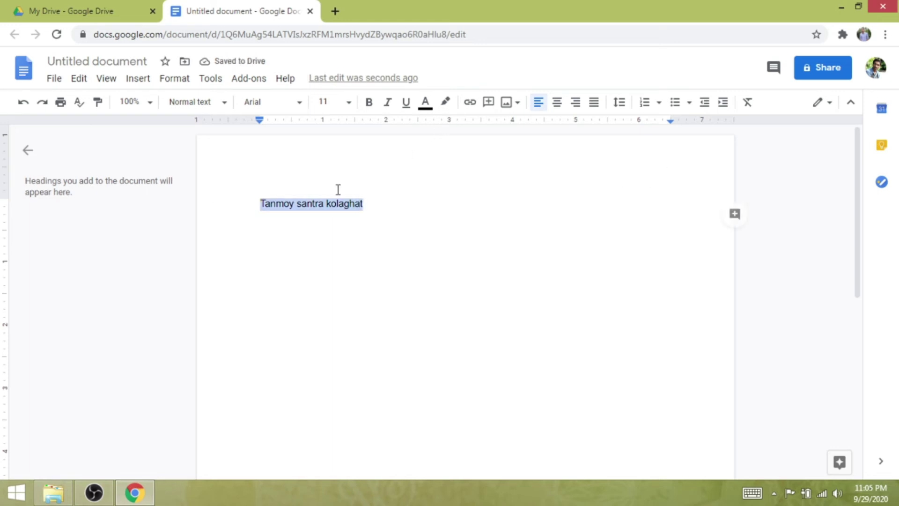
click(368, 103)
click(347, 107)
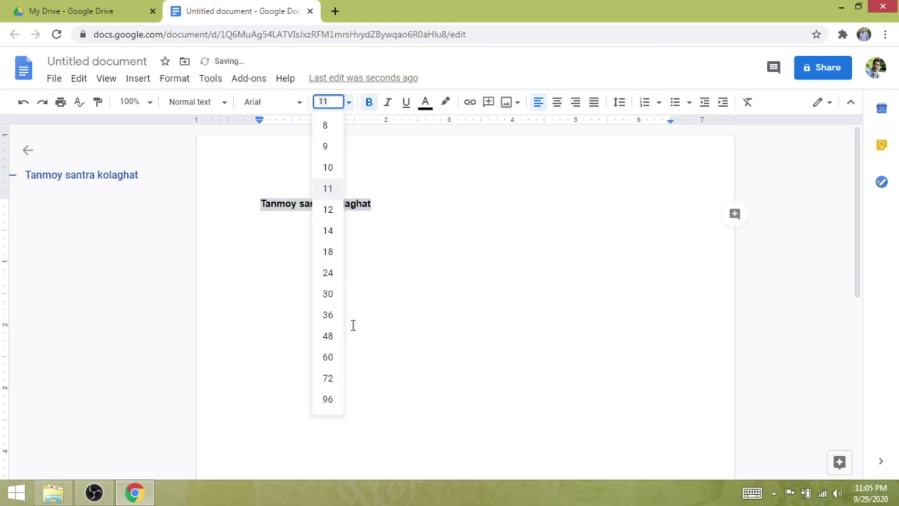
click(335, 397)
Colour the whole name orange and begin sharing the document
click(470, 300)
scroll(255, 263, down, 1)
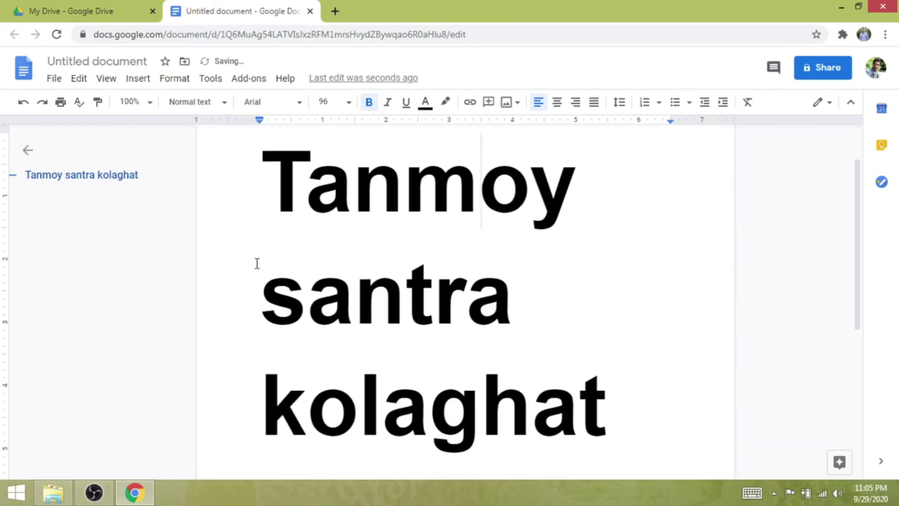
click(249, 206)
shift+click(628, 420)
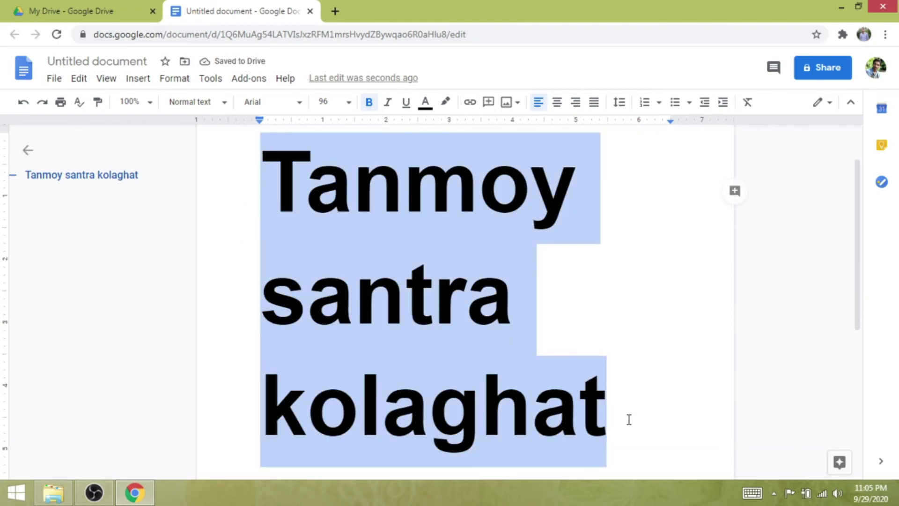
scroll(669, 336, up, 1)
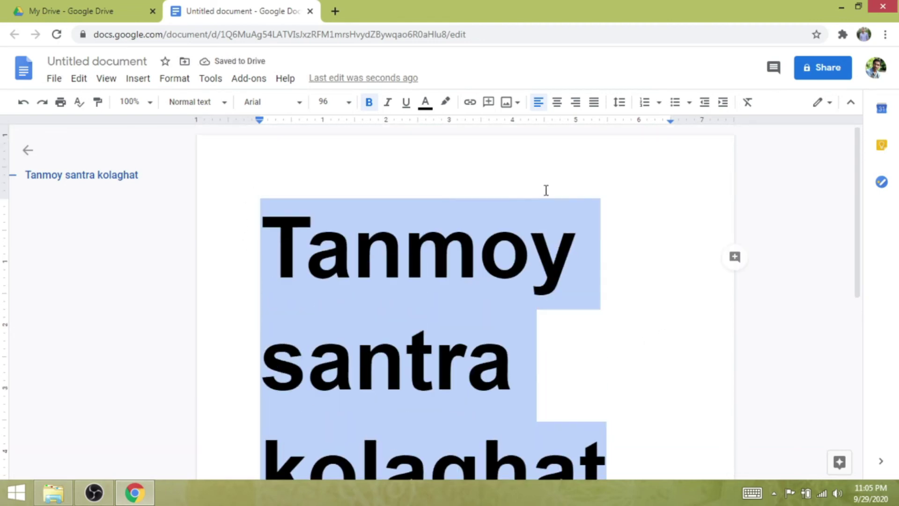
click(425, 103)
click(458, 143)
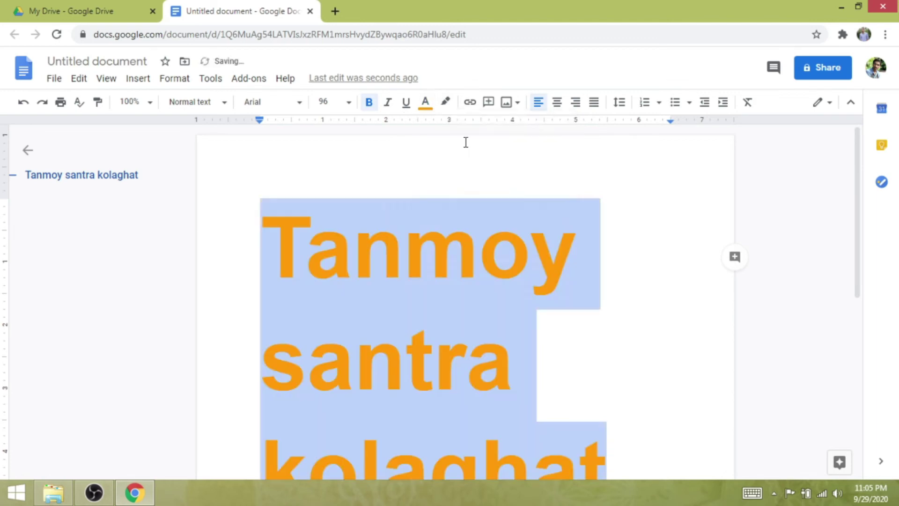
click(604, 274)
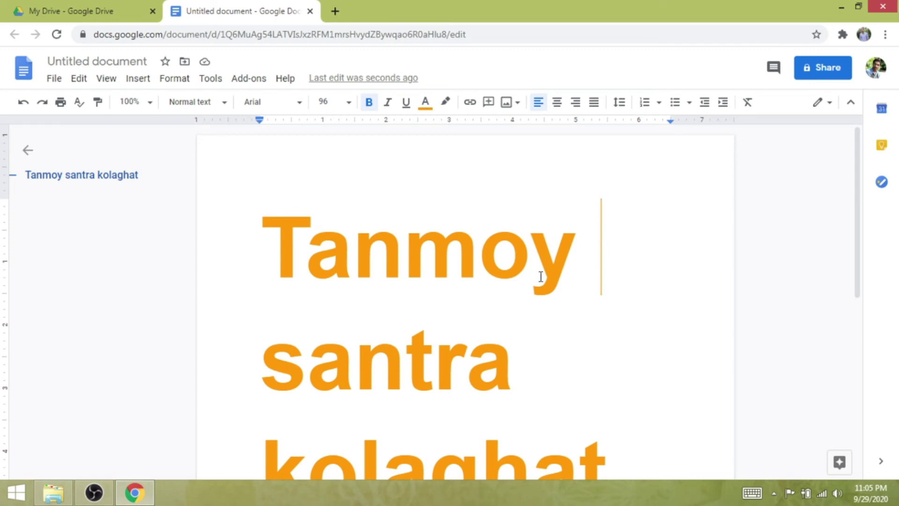
click(835, 72)
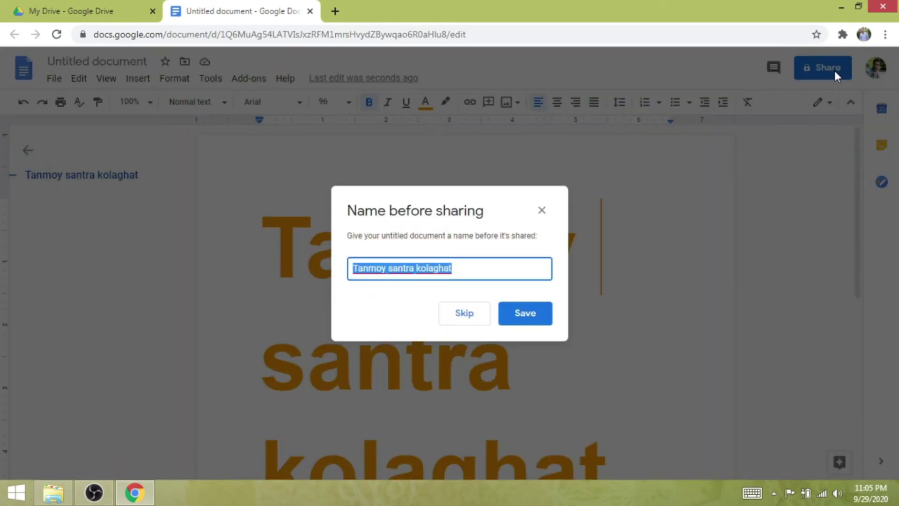
Save the name as the document title and set link access to Anyone with the link
click(536, 320)
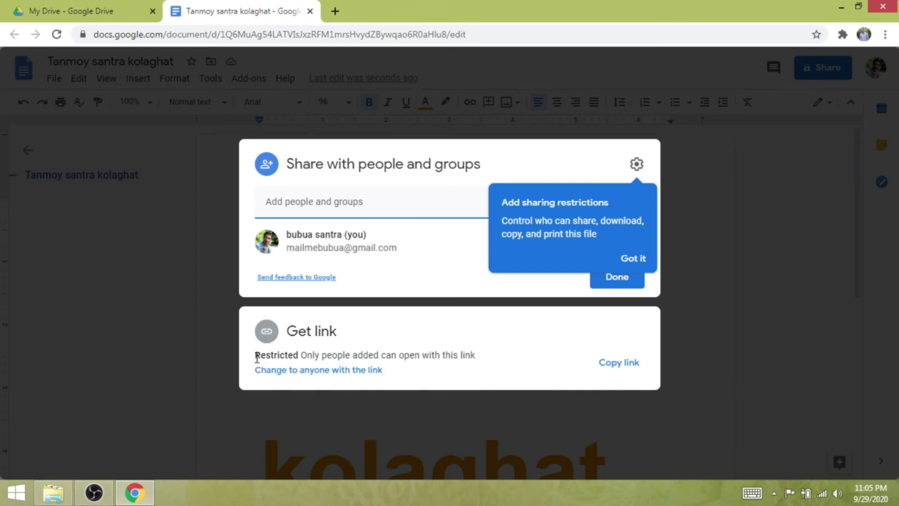
drag(257, 358, 323, 358)
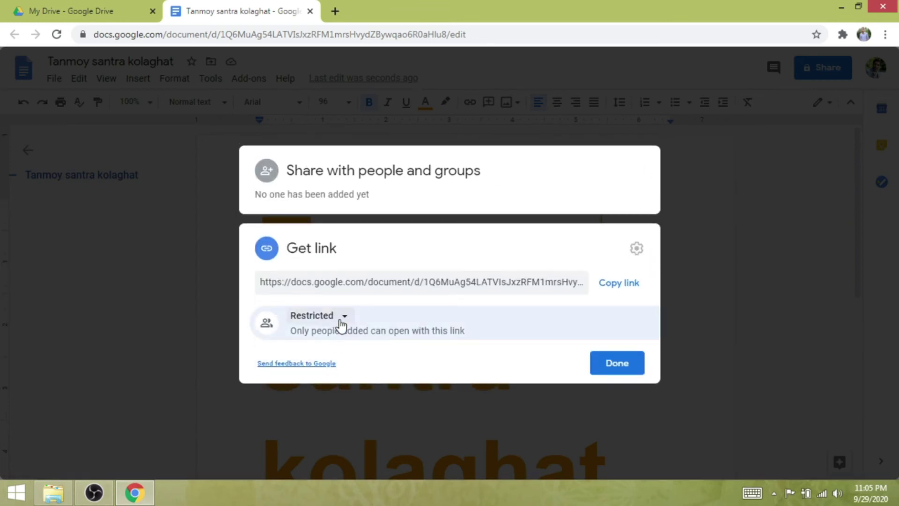
click(341, 323)
click(367, 379)
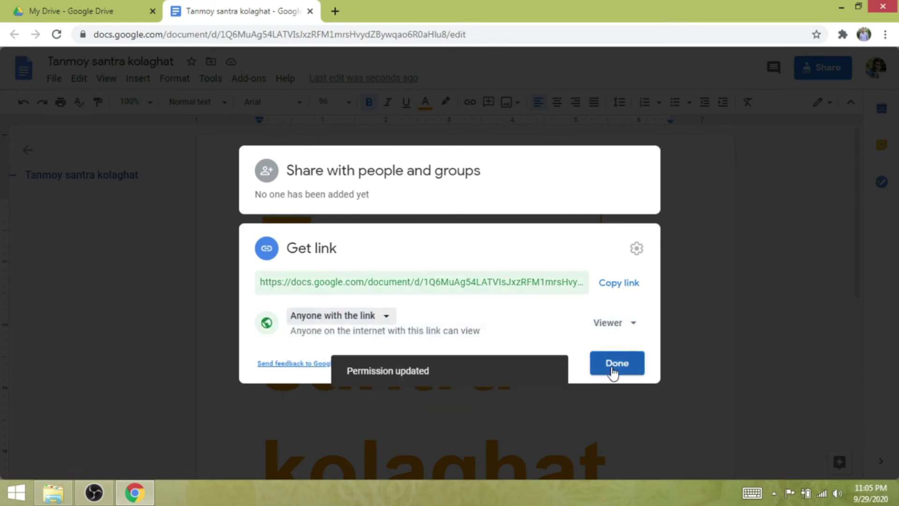
click(616, 363)
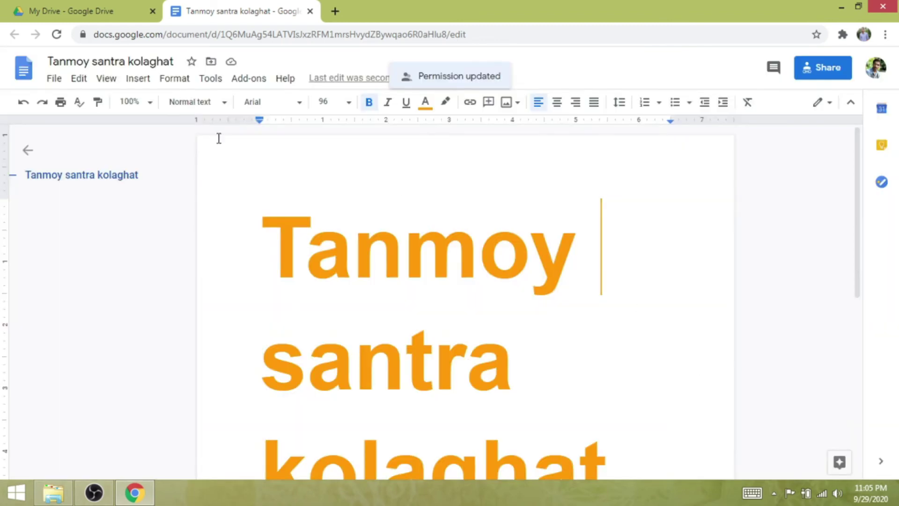
click(70, 9)
click(223, 9)
Close the document, find it under My Drive's Files, reopen it, and return to My Drive
key(ctrl+w)
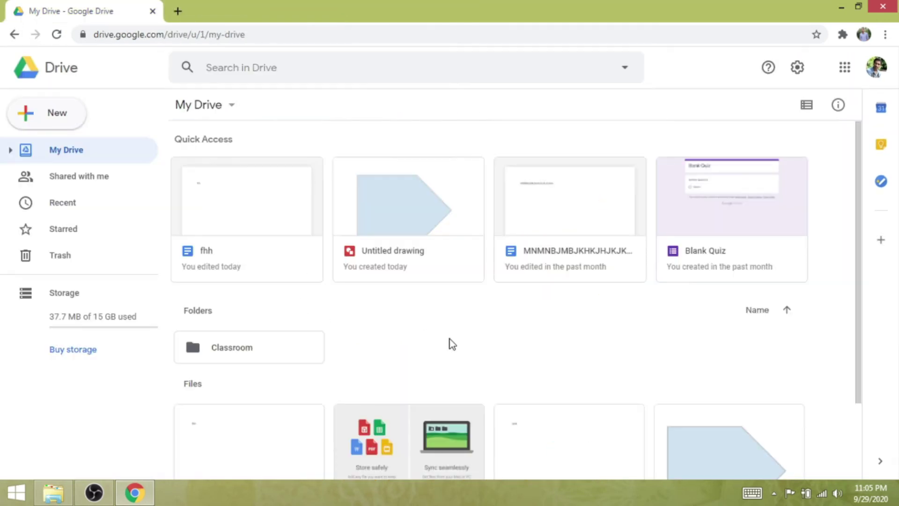
scroll(649, 351, down, 2)
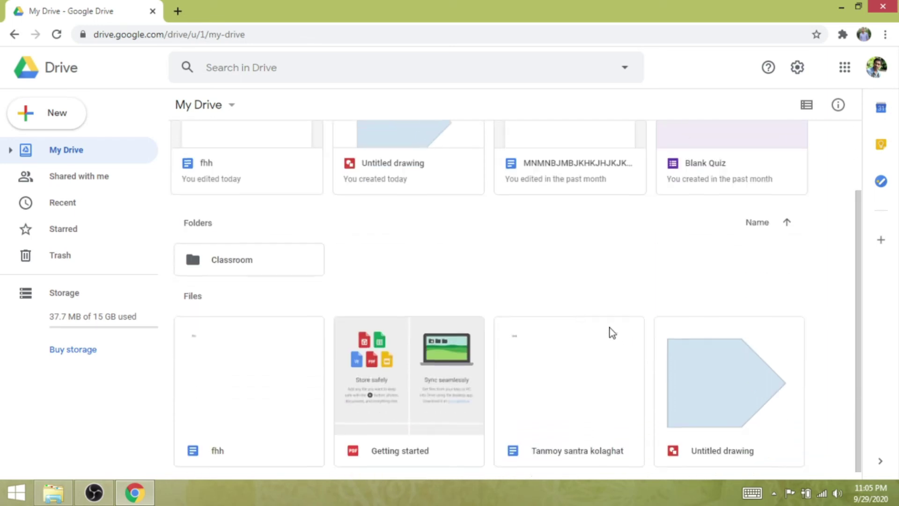
scroll(610, 333, up, 2)
scroll(577, 324, down, 2)
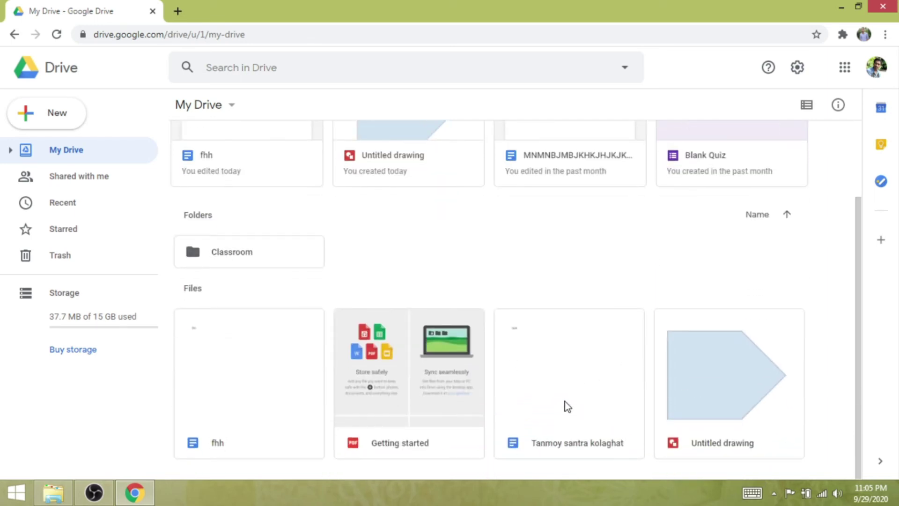
double_click(582, 388)
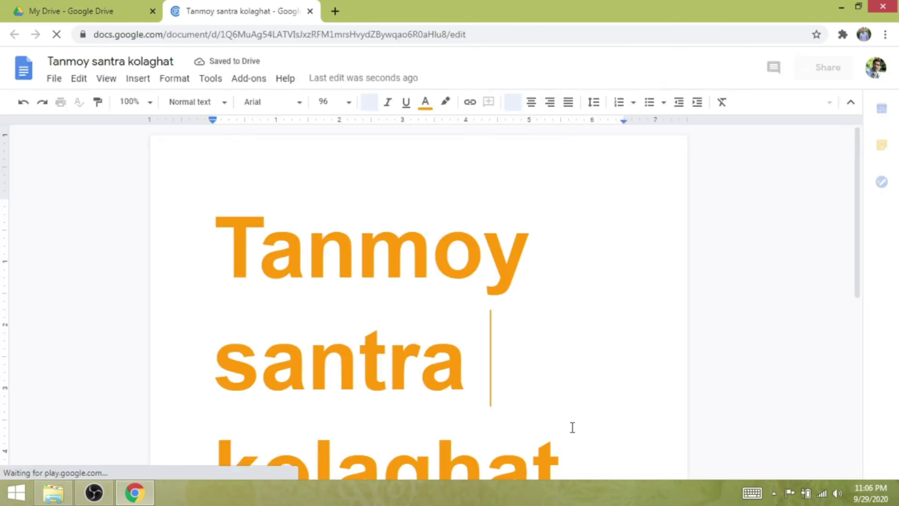
click(136, 6)
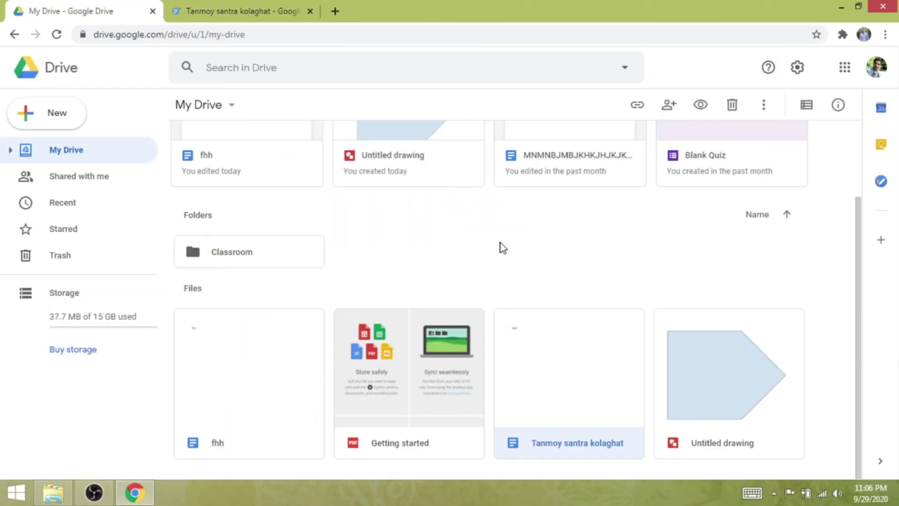
Create a blank Google Sheets spreadsheet, select cells C4 and B3, then return to My Drive
click(60, 116)
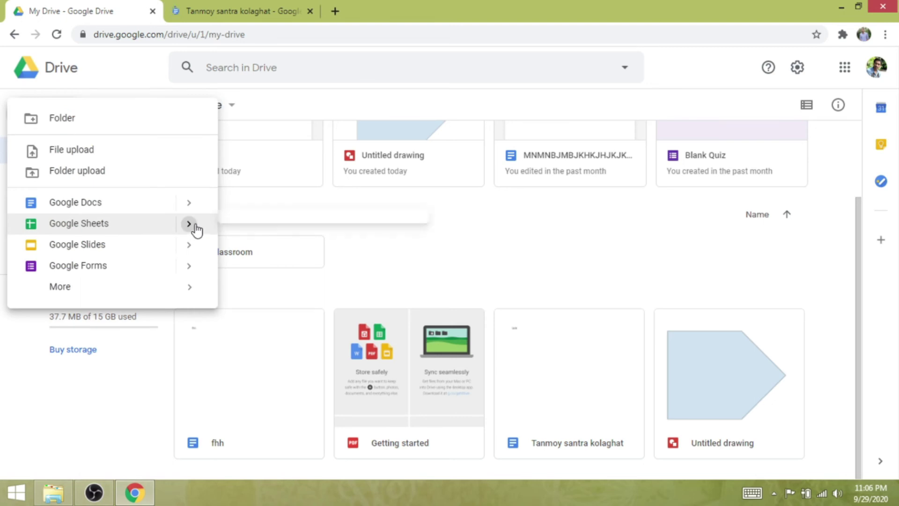
mouse_move(192, 227)
click(305, 234)
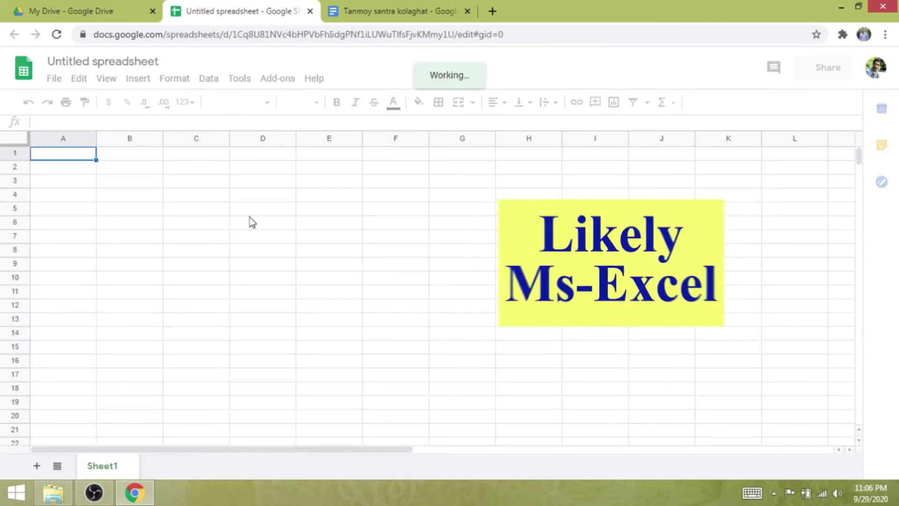
click(208, 199)
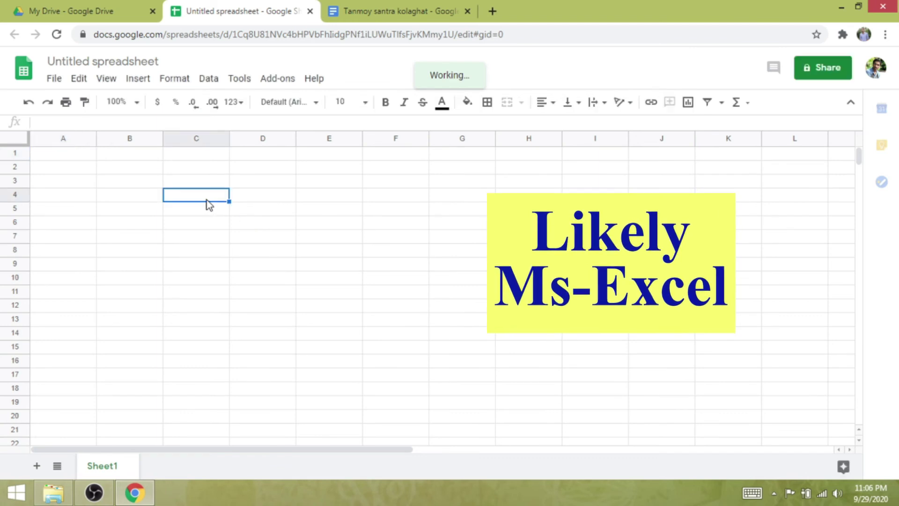
click(110, 183)
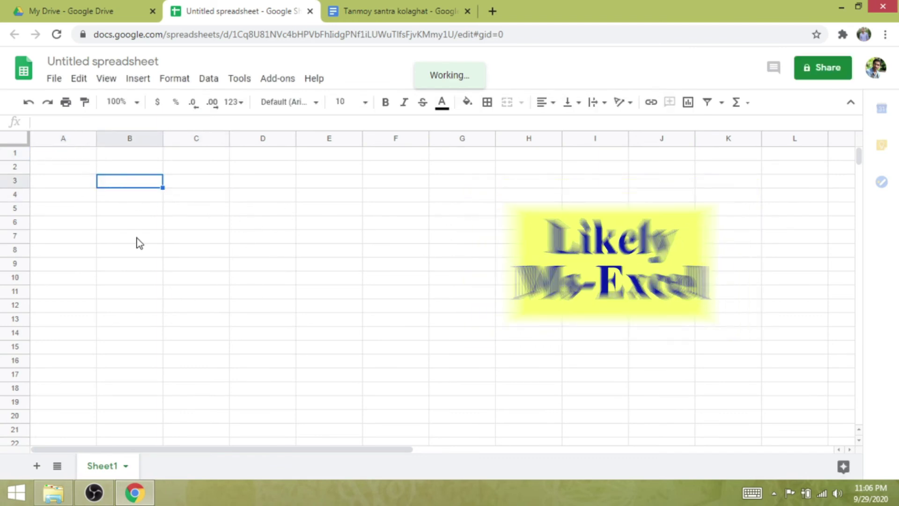
click(103, 10)
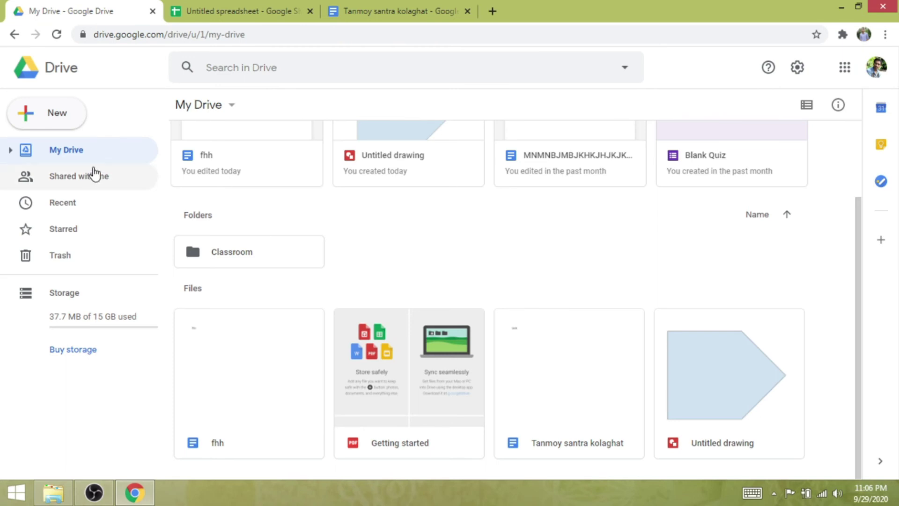
Create a blank Google Slides presentation and place the cursor in the first slide's title placeholder
click(65, 125)
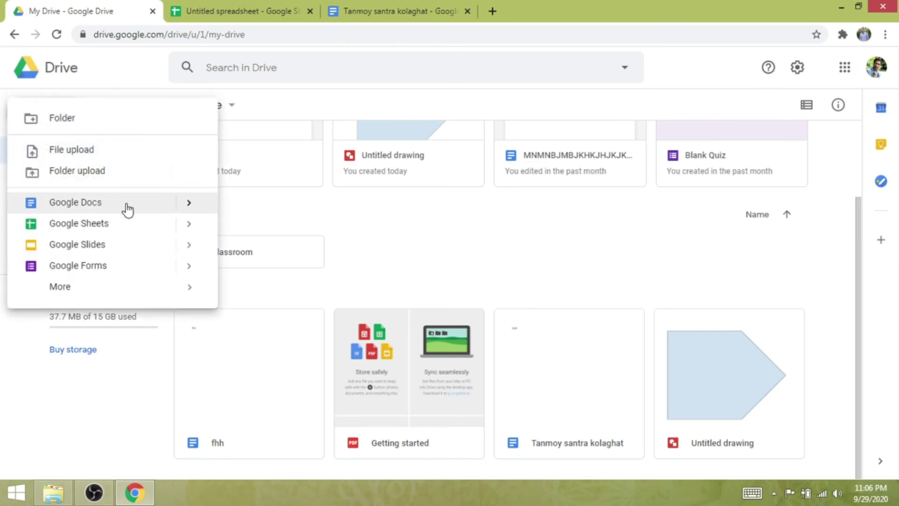
click(190, 204)
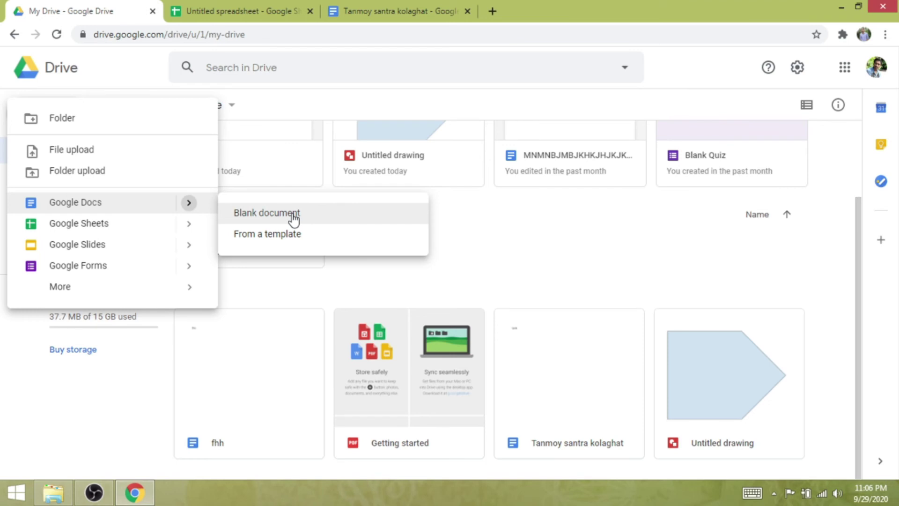
click(188, 227)
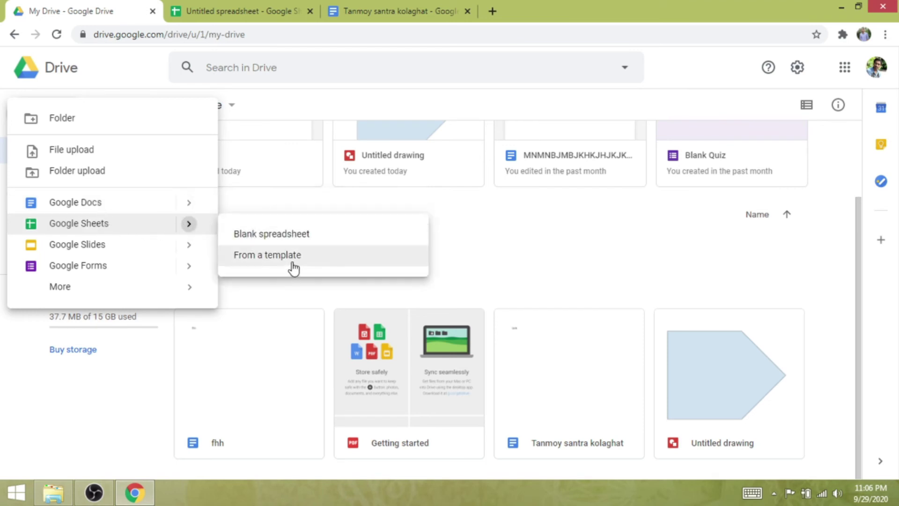
click(190, 246)
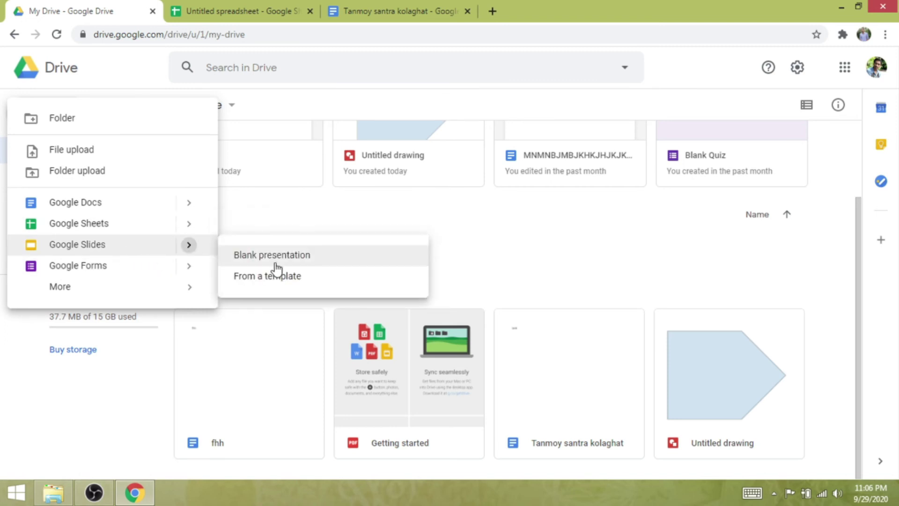
click(280, 265)
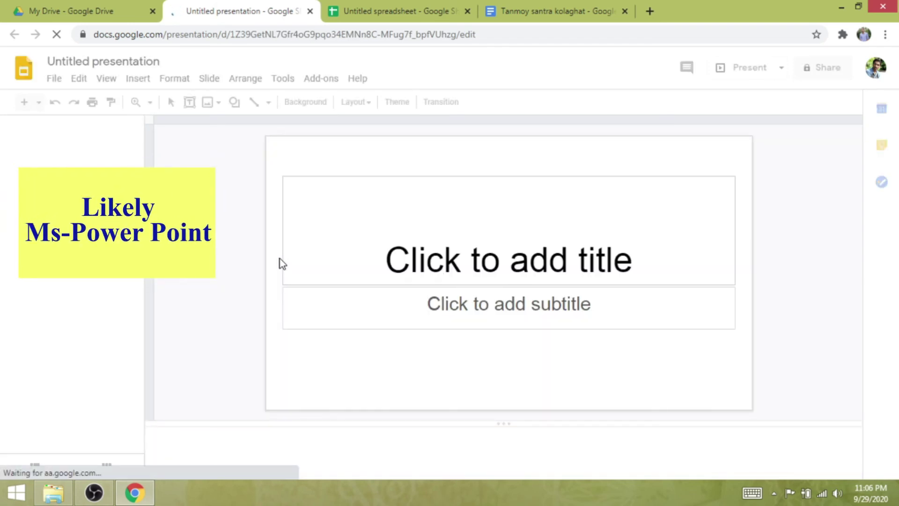
click(503, 262)
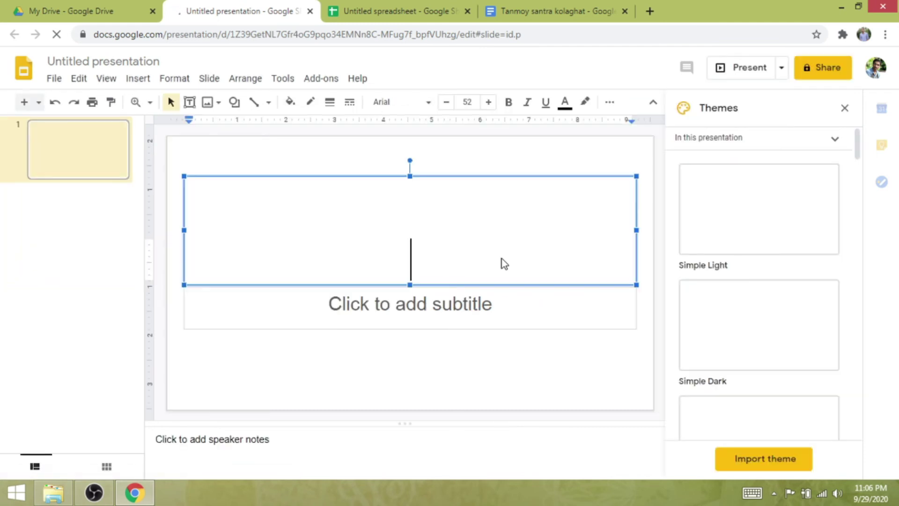